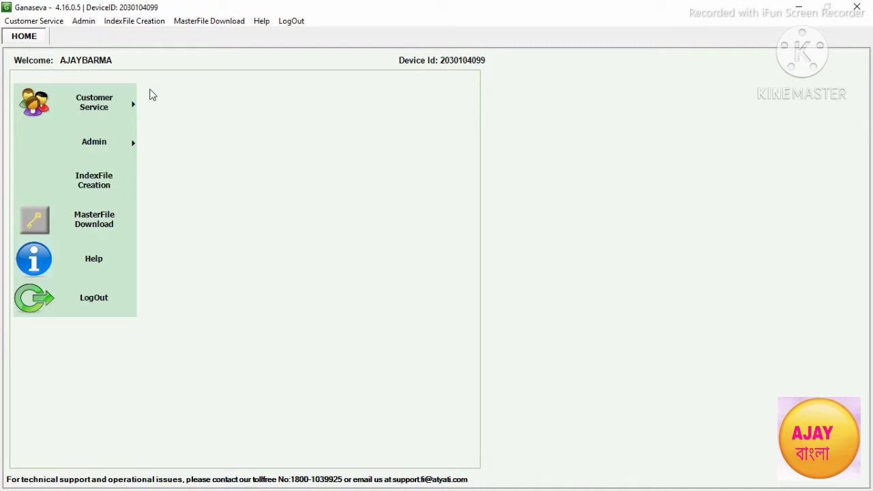
Step: Open a new FI Enrollment form from the Customer Service menu
click(93, 107)
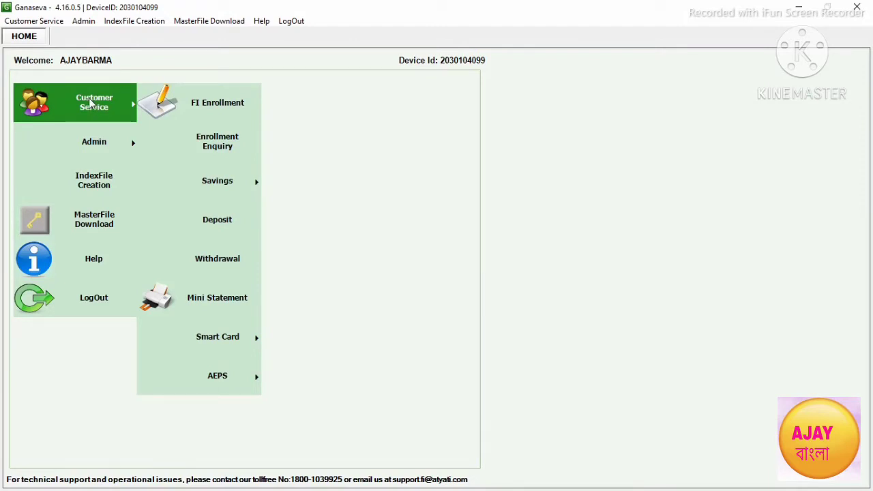
click(220, 108)
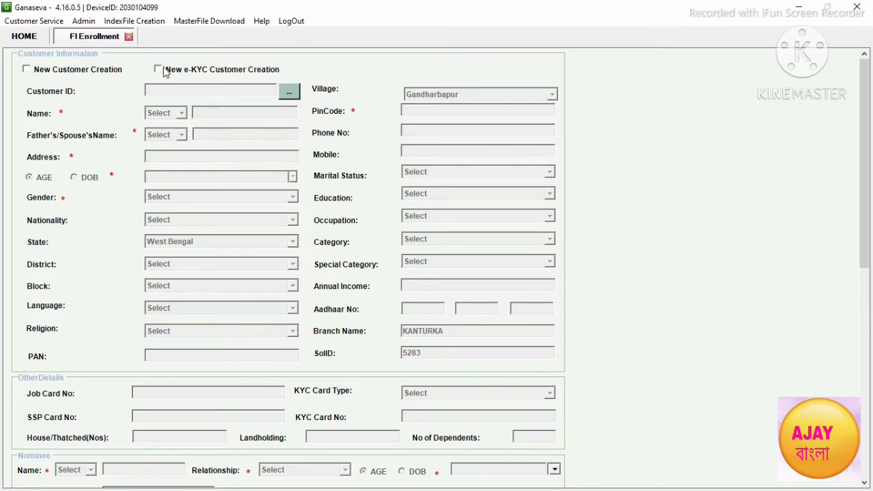
Step: Switch the enrollment to New e-KYC Customer Creation
click(158, 71)
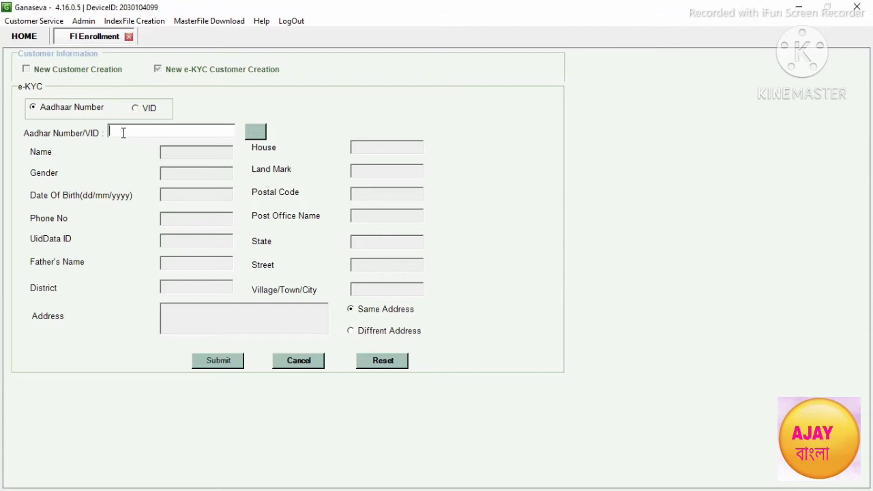
Step: Enter the customer's Aadhaar number and run the lookup beside it
click(254, 131)
click(259, 133)
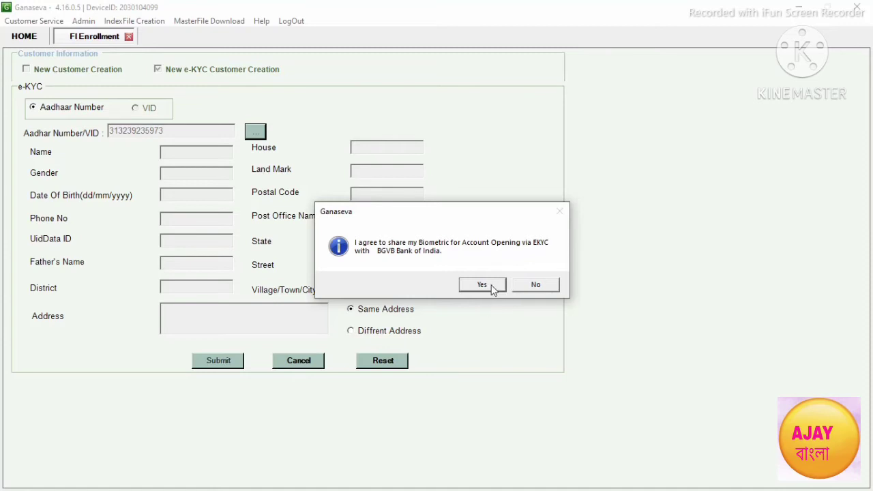
Step: Consent to sharing biometrics so the customer's Aadhaar details are fetched
click(483, 287)
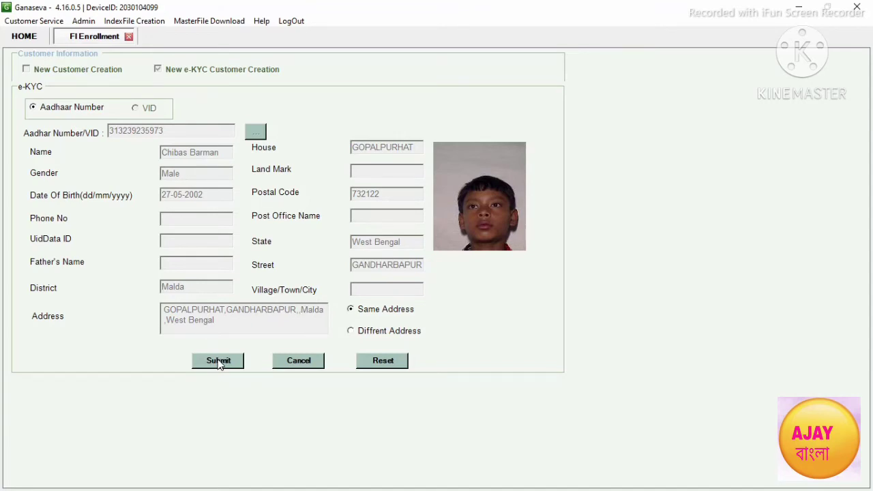
Step: Submit the e-KYC details into the enrollment form and return to its top
click(218, 362)
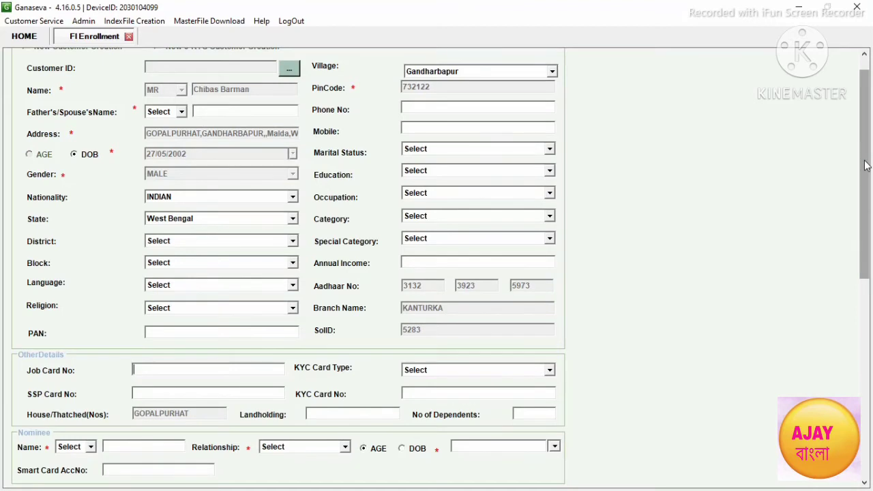
scroll(865, 166, up, 1)
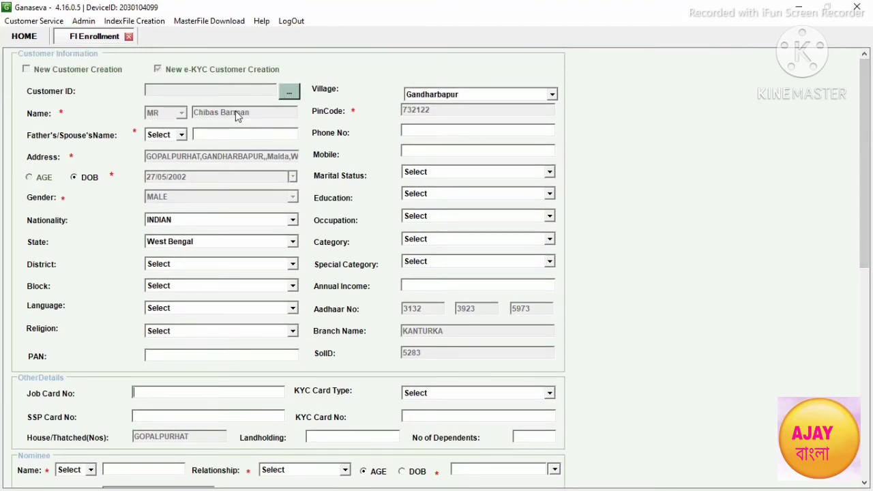
Step: Set the Father's/Spouse's Name title to MR and enter the father's full name
click(182, 134)
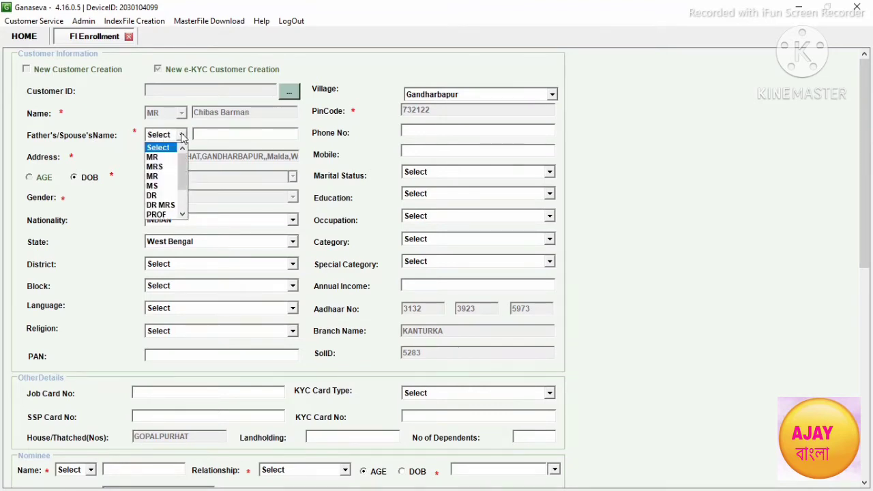
click(154, 157)
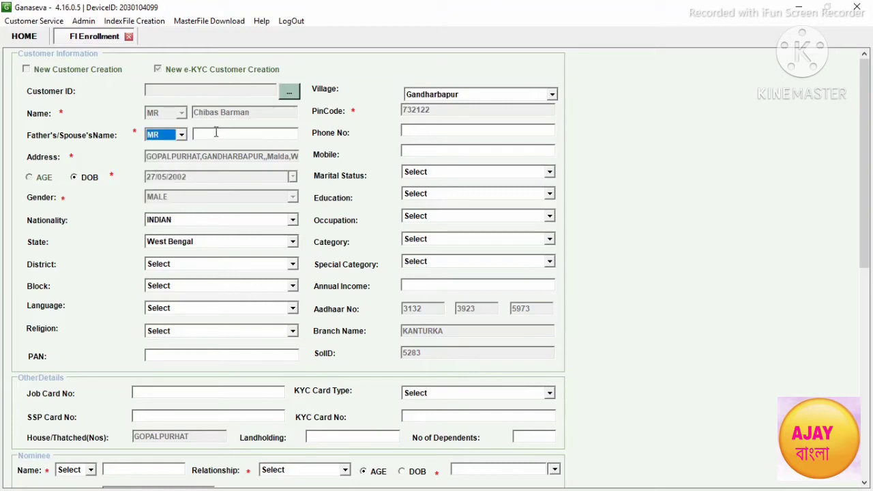
click(216, 133)
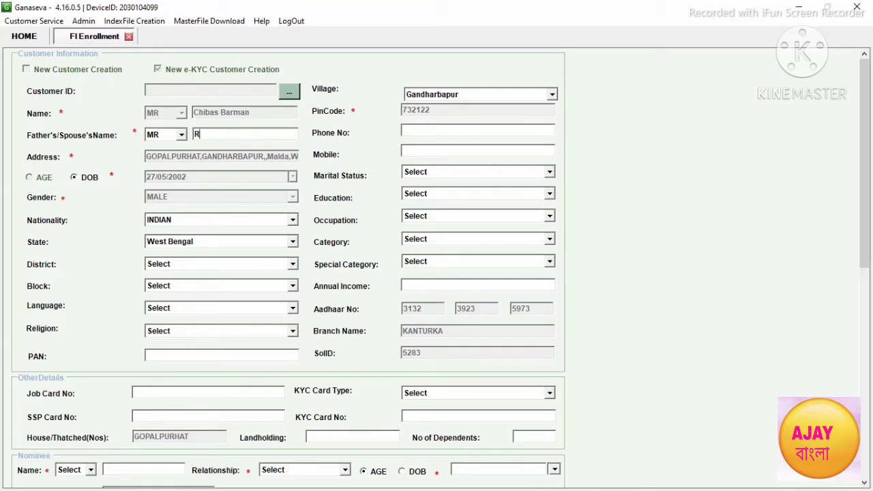
Step: Set District to MALDAH and Block to HABIBPUR
click(293, 264)
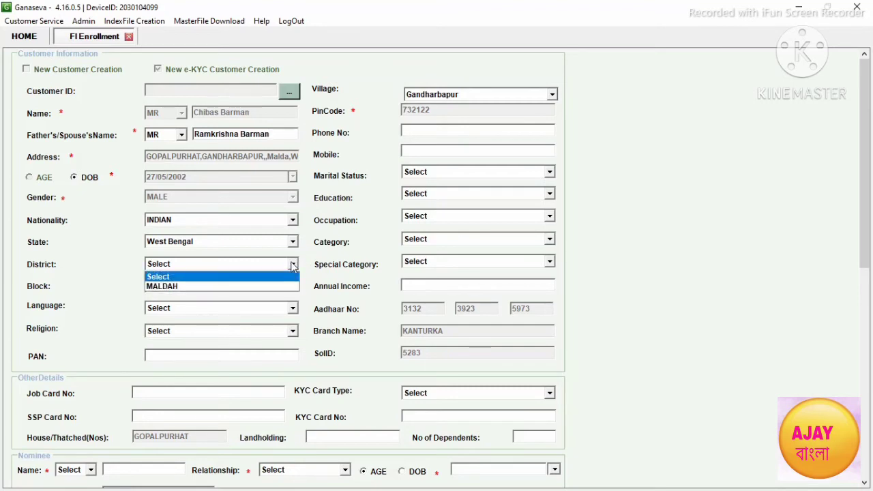
click(184, 290)
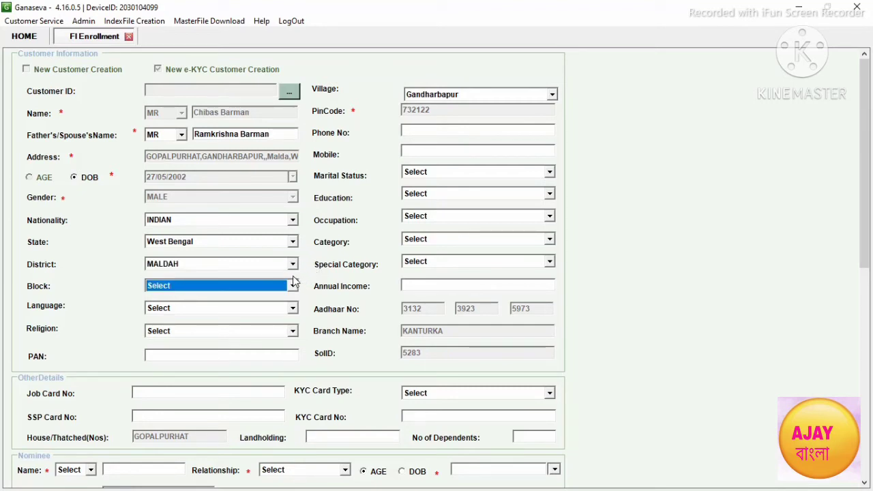
click(293, 285)
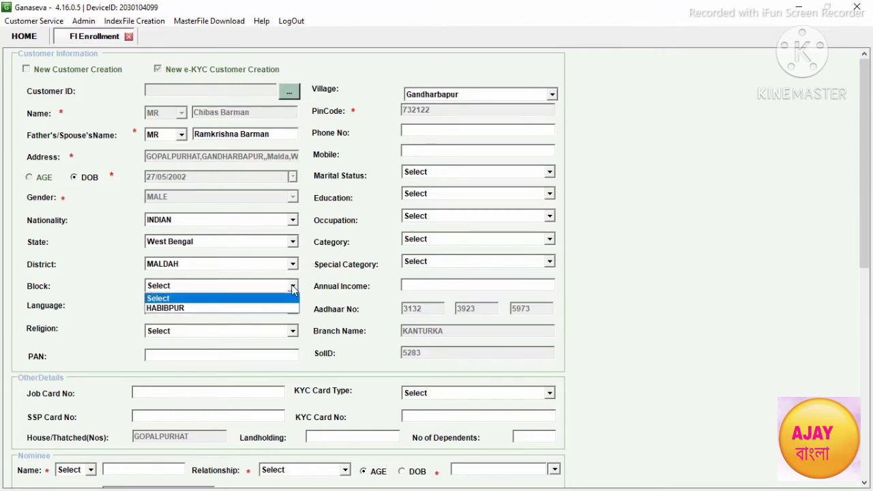
click(175, 308)
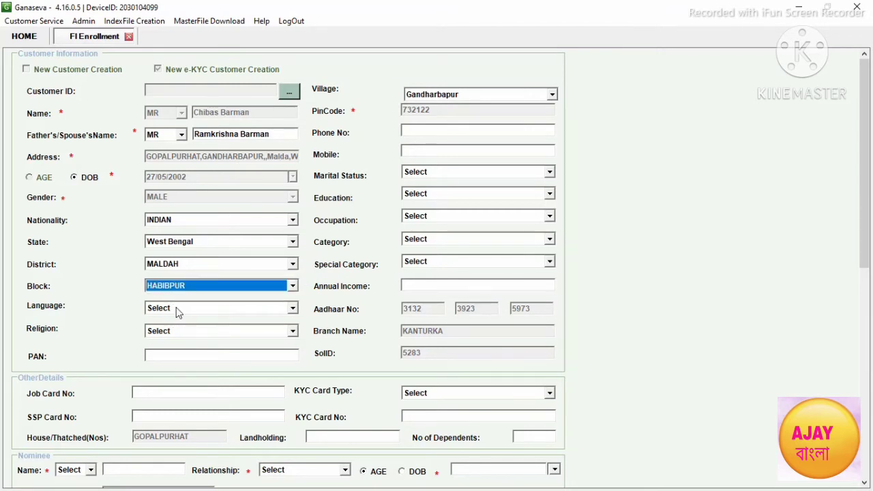
Step: Set Language to Bengali and Religion to HINDU, then place the cursor in the PAN field
click(293, 308)
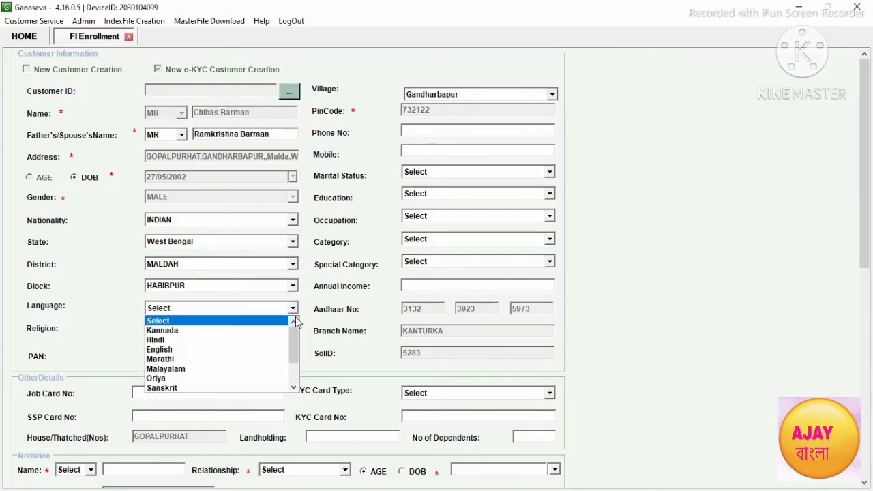
drag(294, 331, 294, 361)
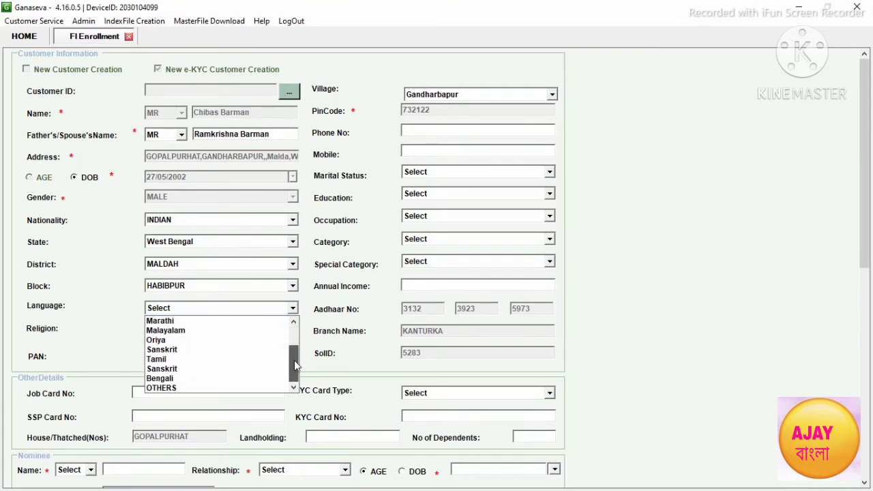
click(166, 380)
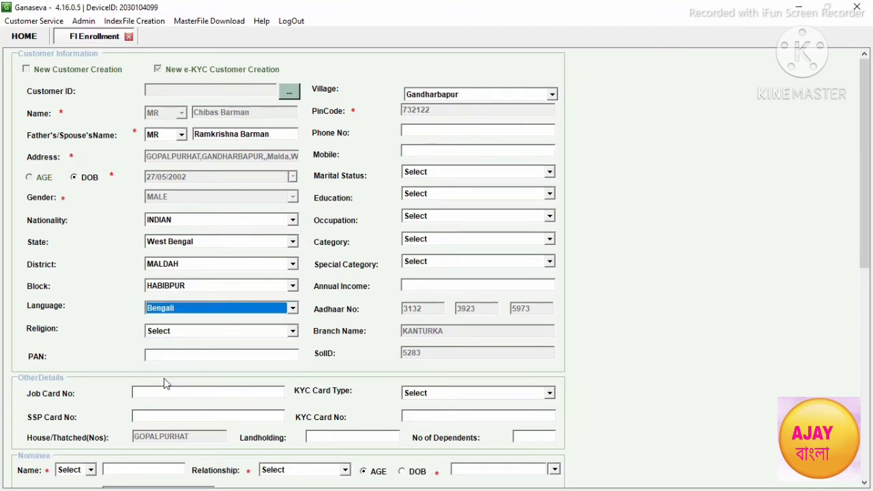
click(293, 332)
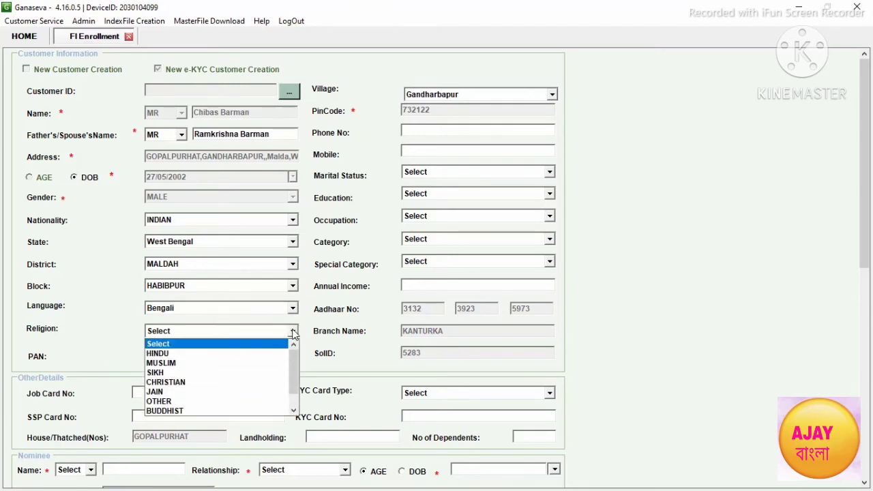
click(164, 354)
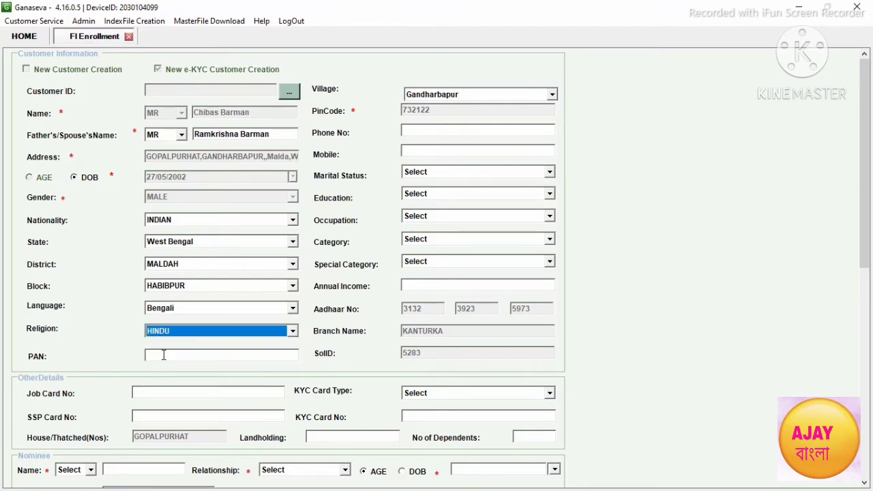
click(149, 355)
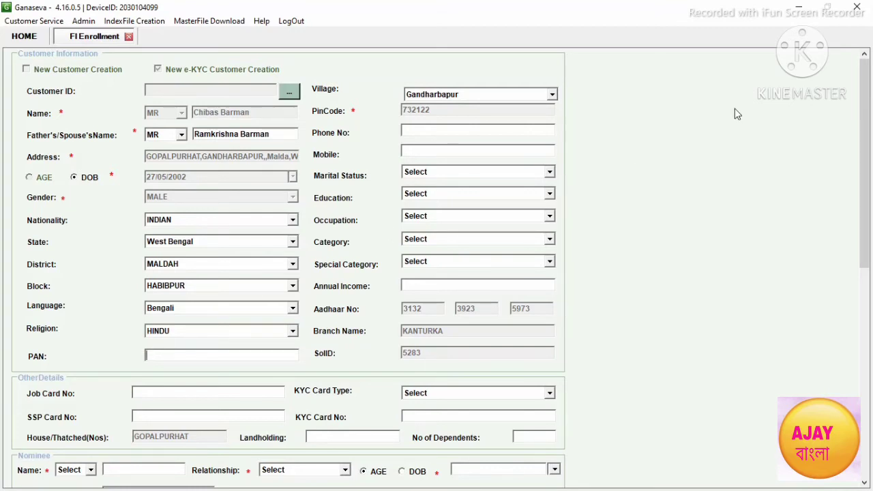
click(802, 7)
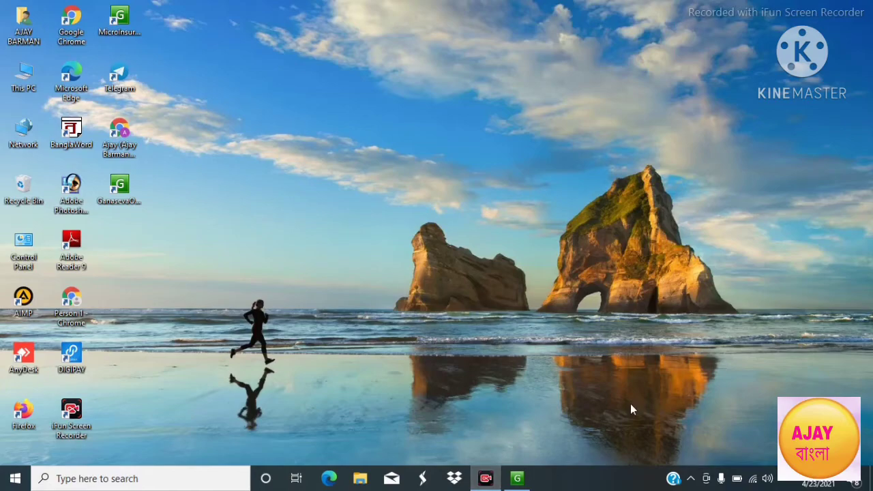
click(517, 479)
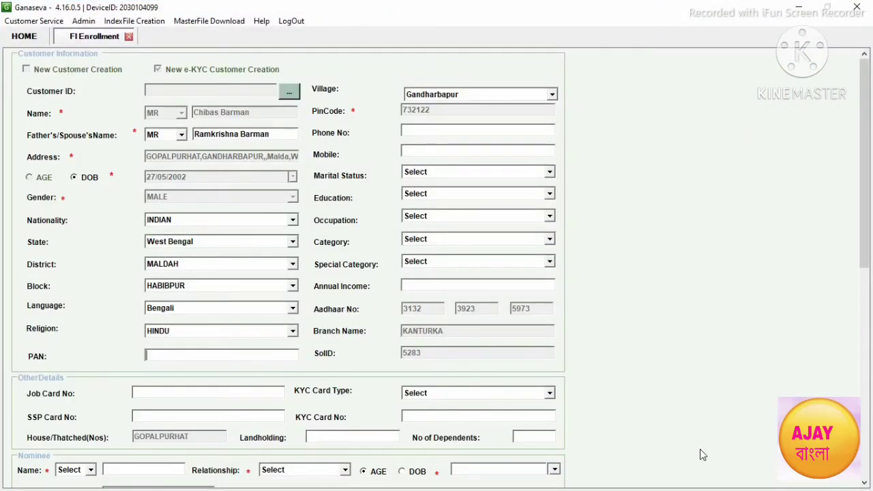
Step: Enter the customer's PAN and mobile number
key(Tab)
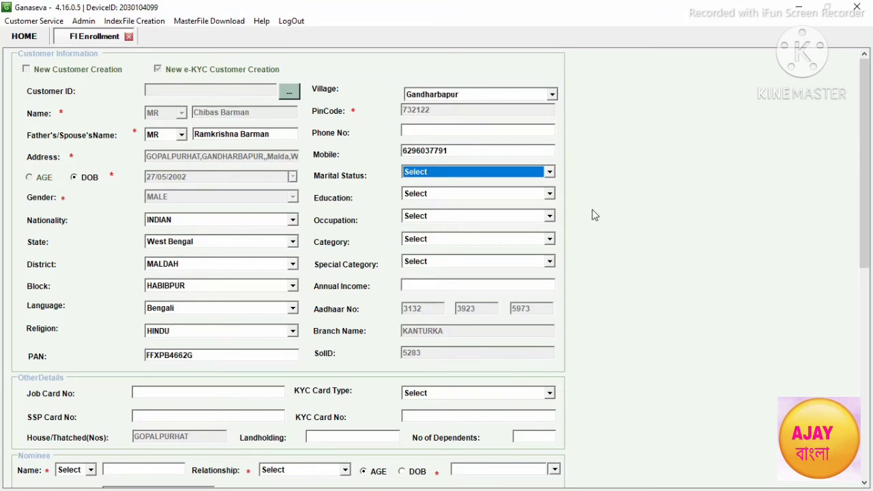
click(462, 146)
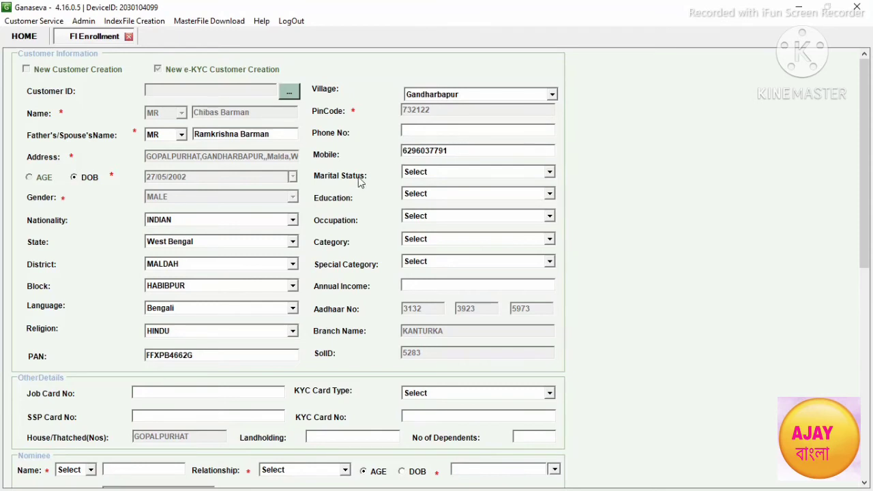
Step: Set Marital Status SINGLE, Education 9TH PASS and Occupation OTHERS
click(550, 173)
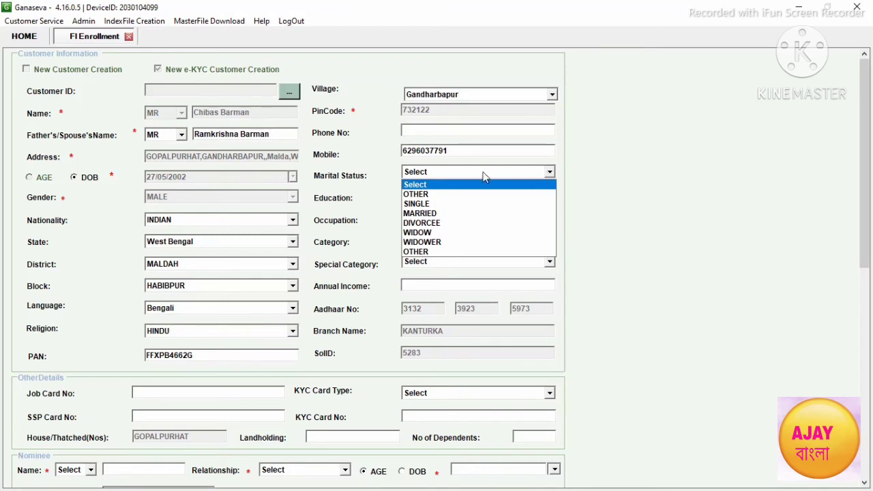
click(417, 204)
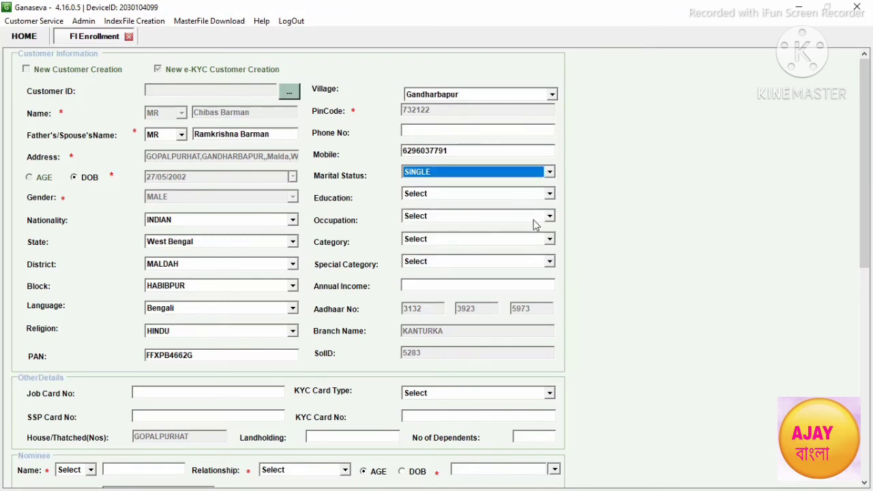
click(550, 196)
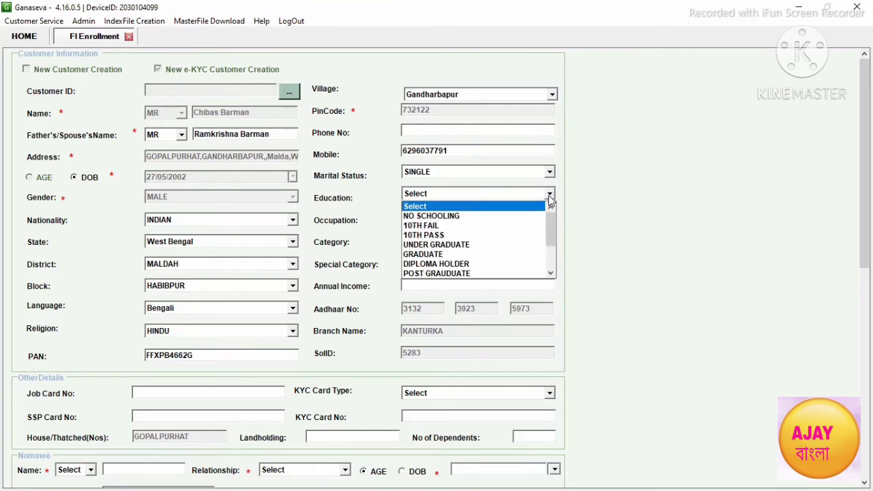
drag(552, 227, 550, 251)
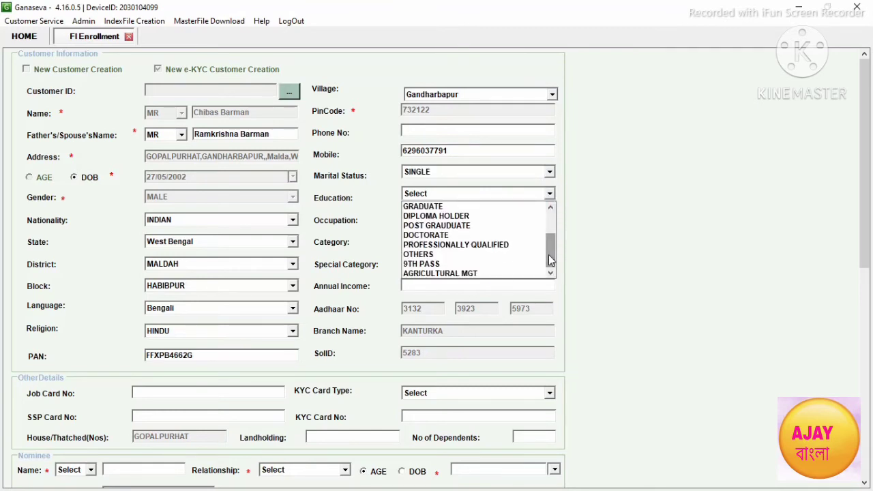
click(426, 265)
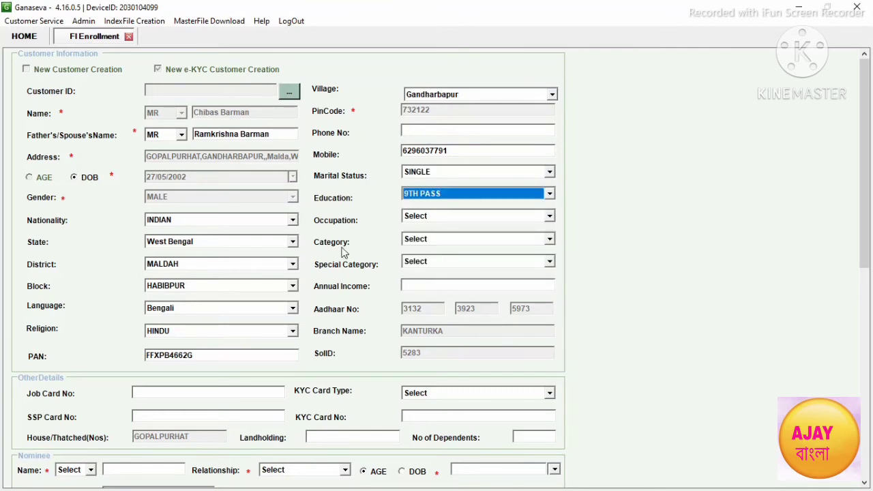
click(551, 217)
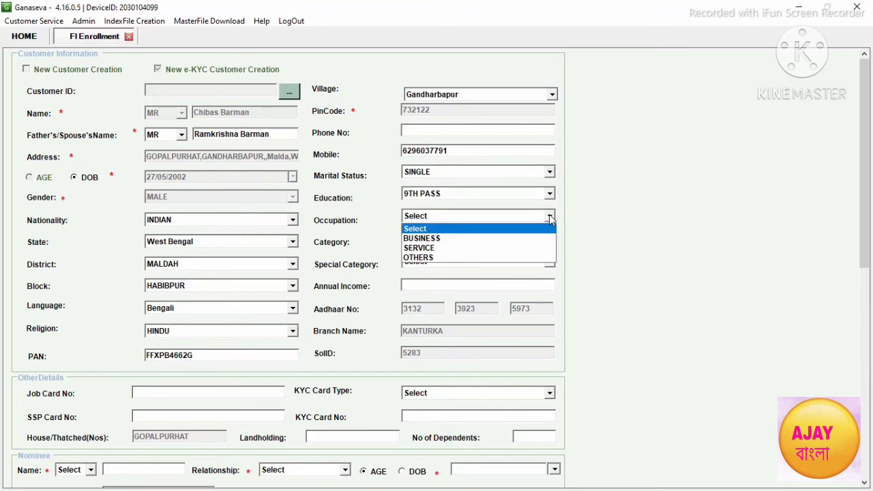
click(423, 259)
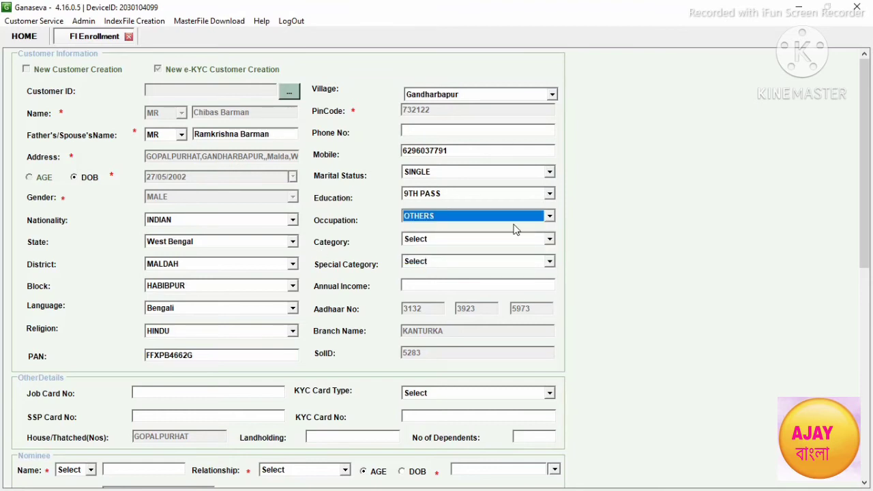
Step: Set Category to SC, leave Special Category unset, and enter Annual Income 48000
click(550, 240)
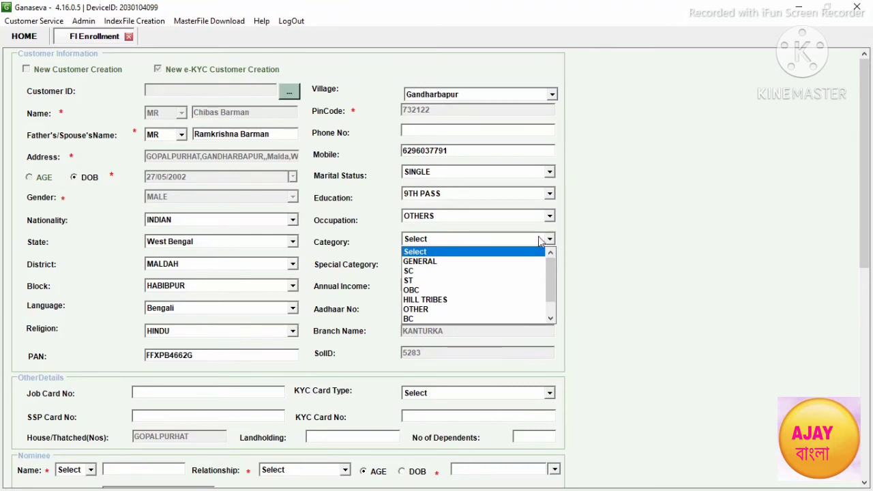
click(421, 271)
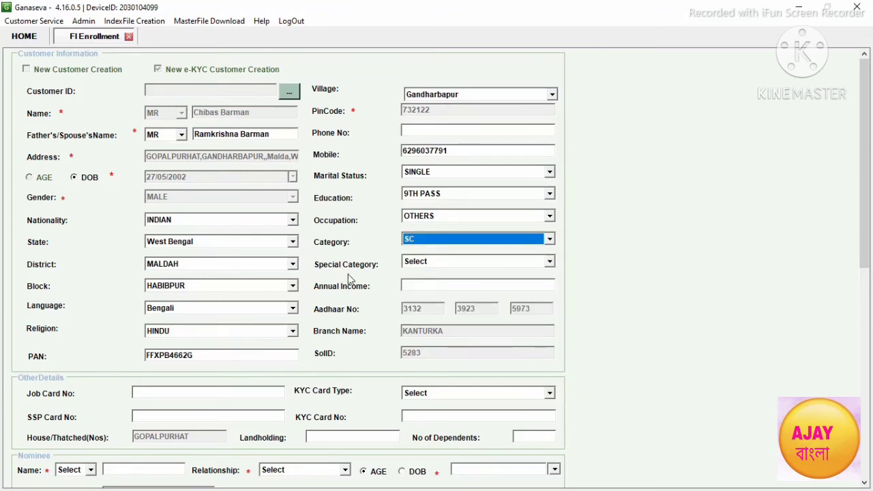
click(555, 260)
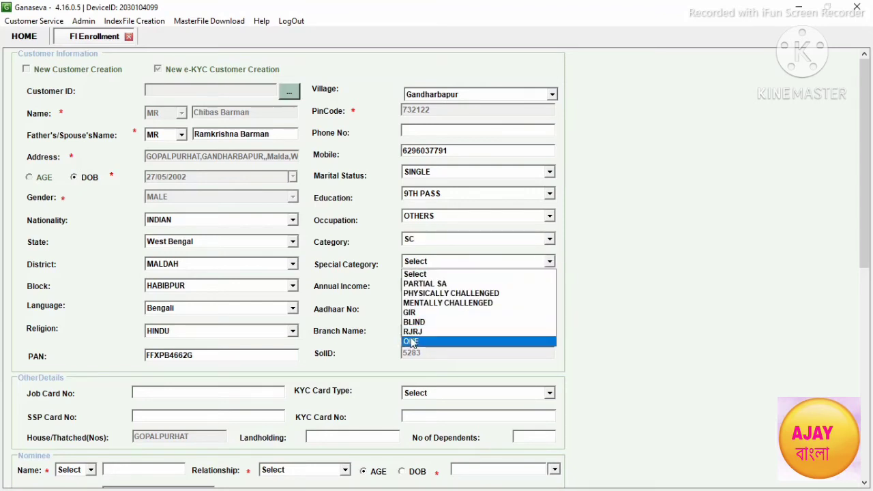
click(617, 253)
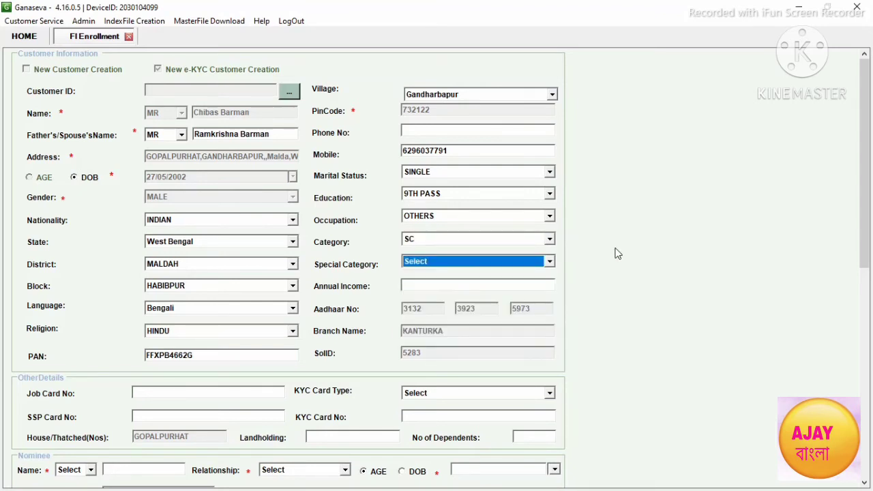
click(411, 285)
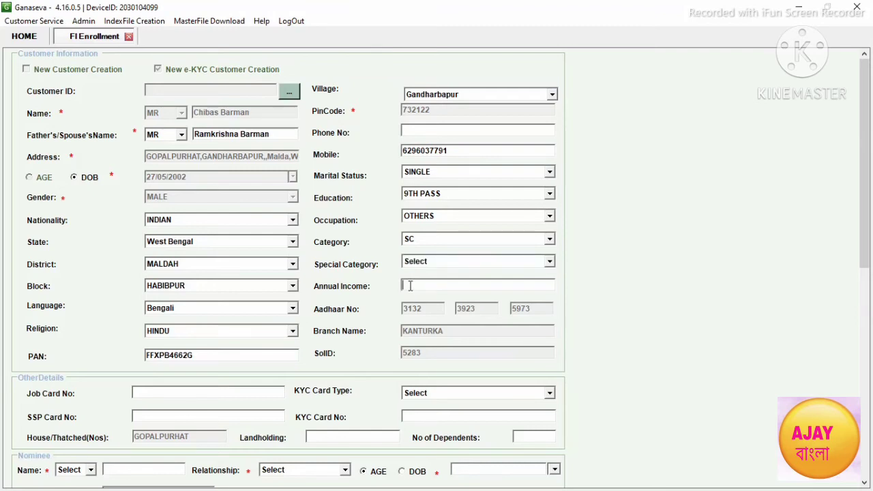
text(48000)
Step: Set the nominee's title to MR and correct the introducer narration to '12 Years'
drag(866, 159, 866, 247)
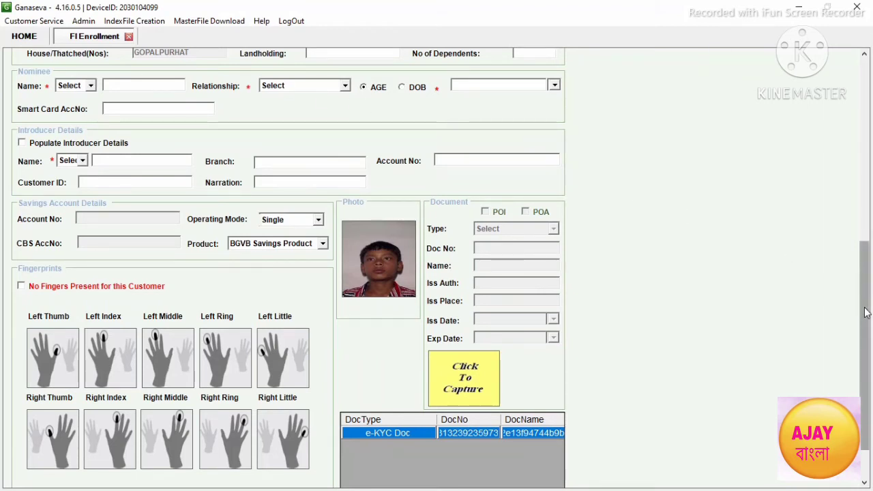
drag(865, 311, 864, 284)
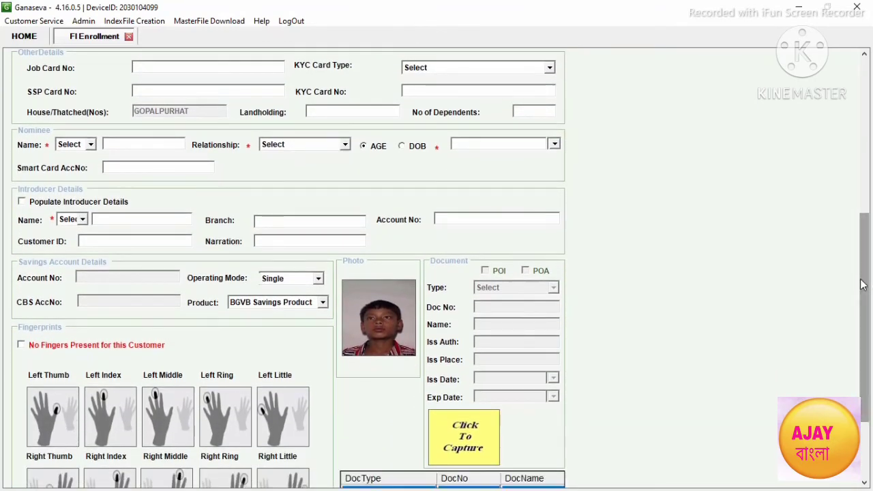
click(91, 145)
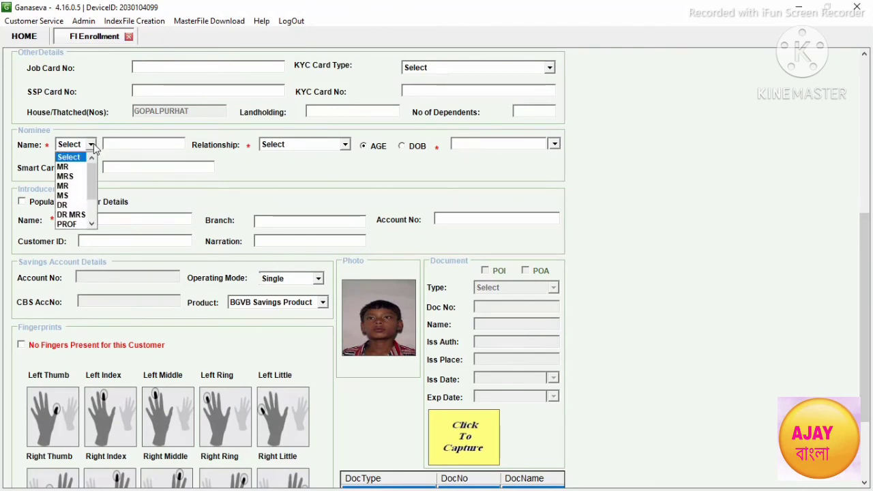
click(63, 168)
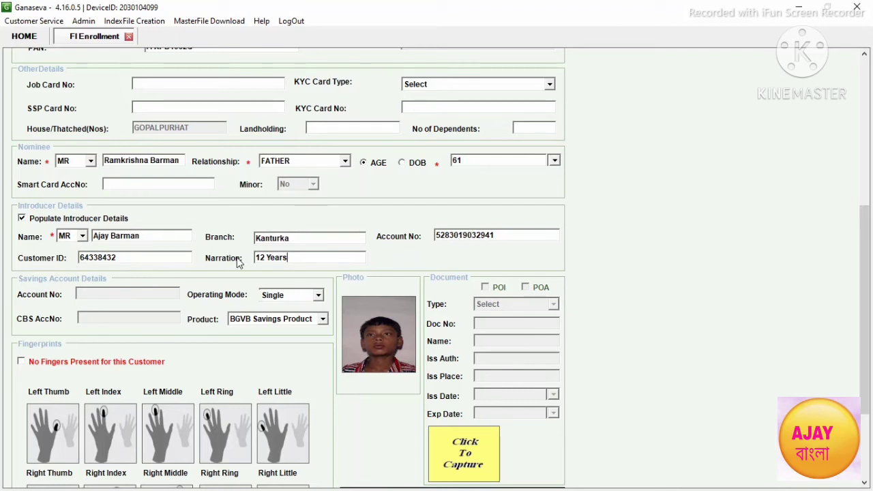
click(265, 258)
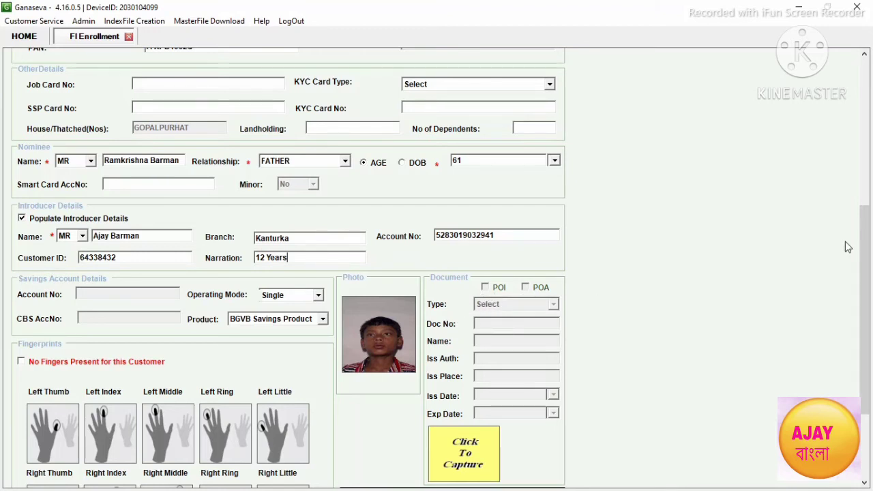
Step: Capture left-hand fingerprints thumb to little finger, then right-hand thumb to little finger
drag(866, 250, 869, 315)
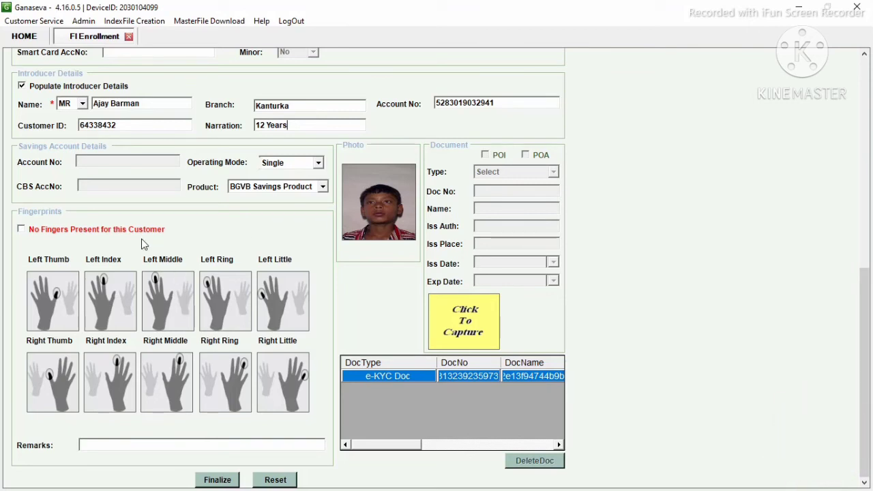
click(55, 298)
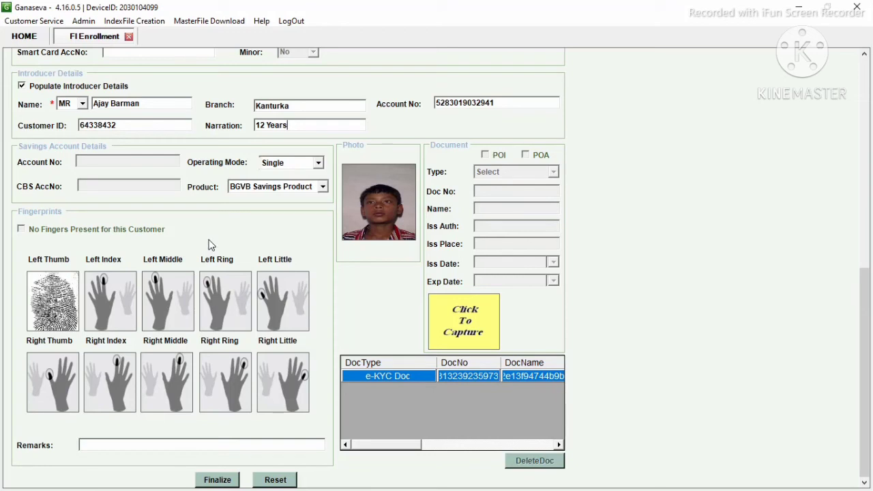
click(119, 293)
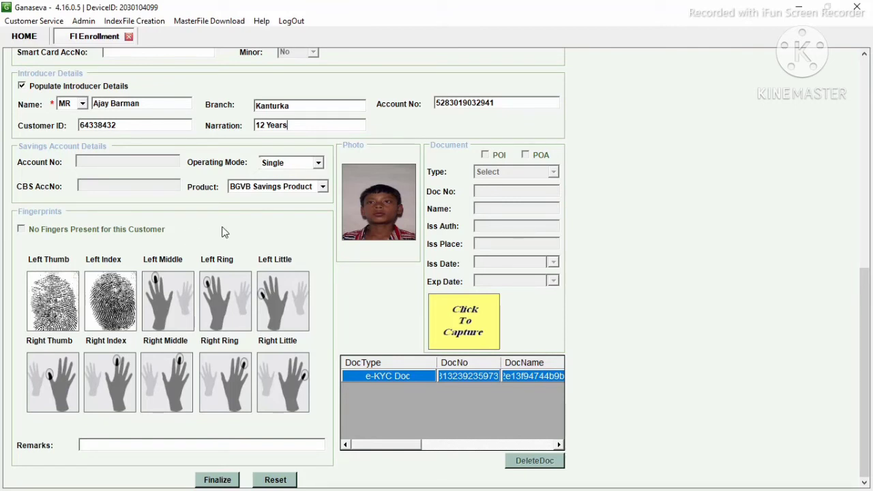
click(168, 297)
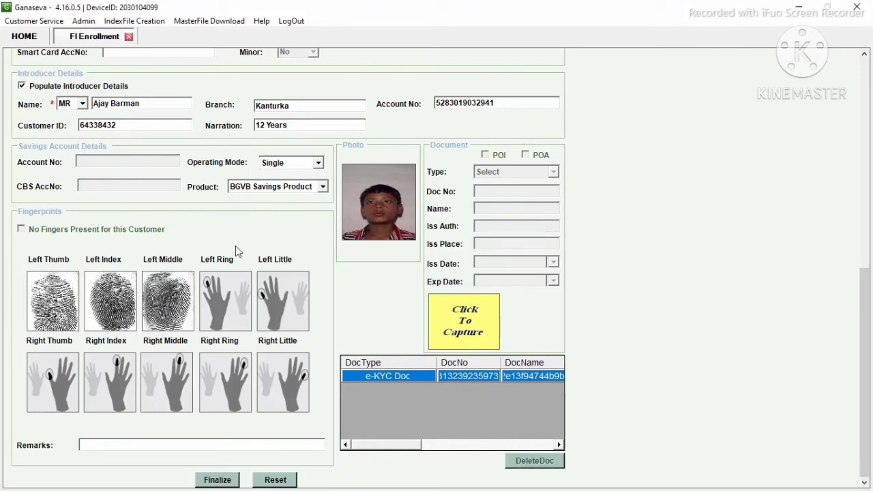
click(229, 299)
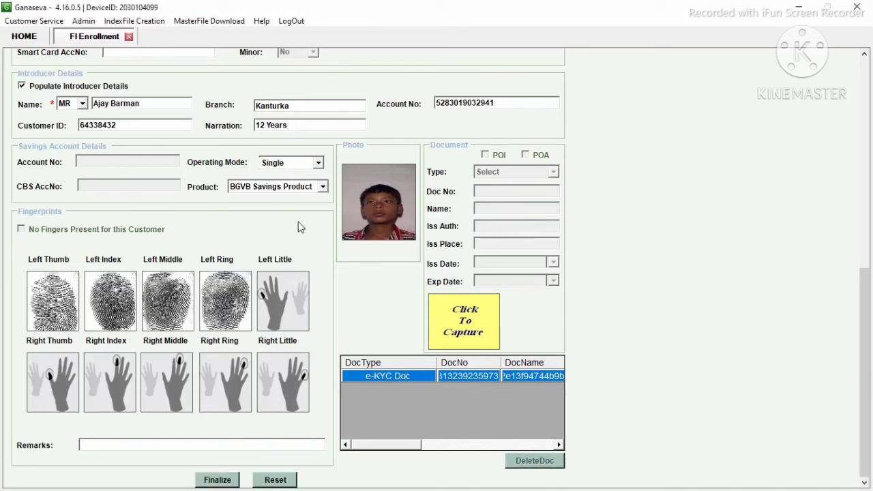
click(282, 298)
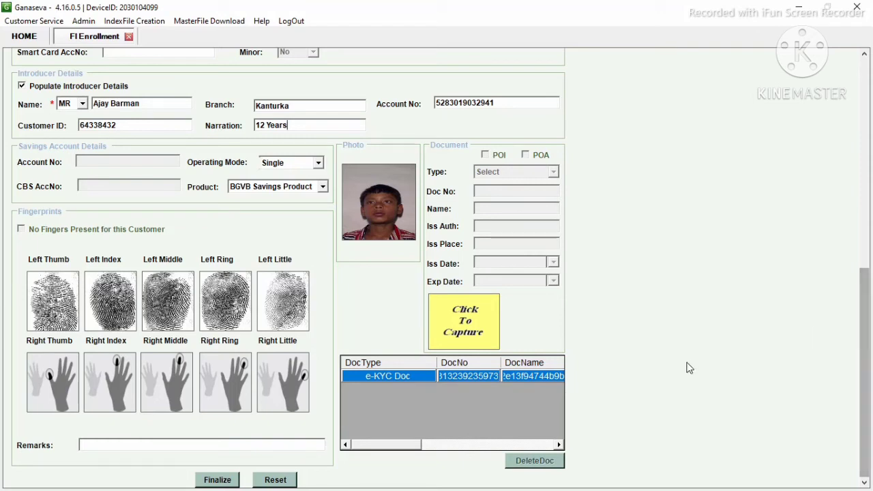
click(52, 376)
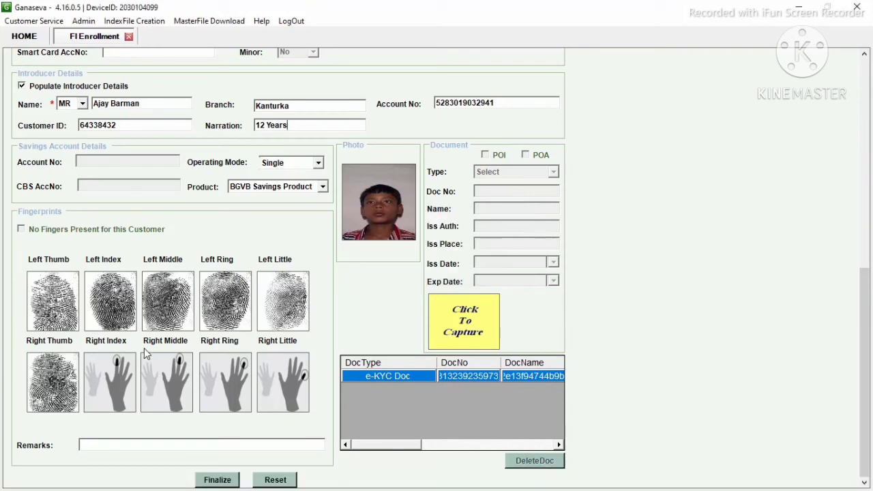
click(107, 384)
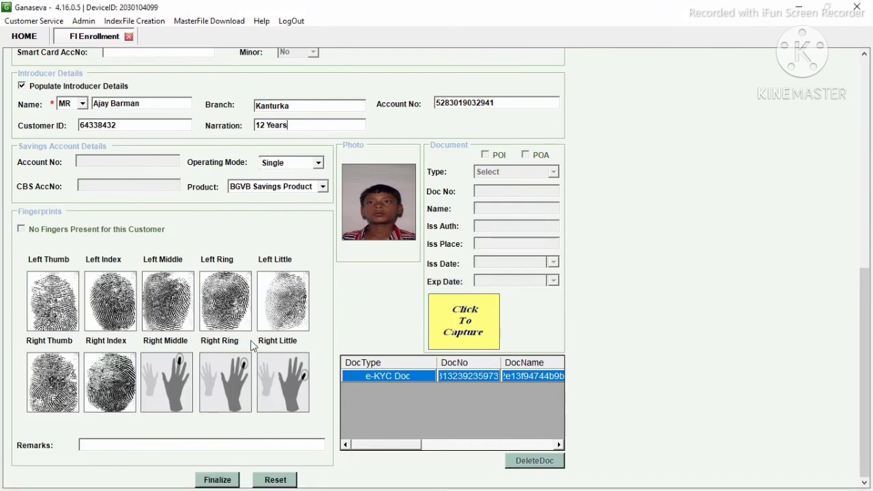
click(164, 380)
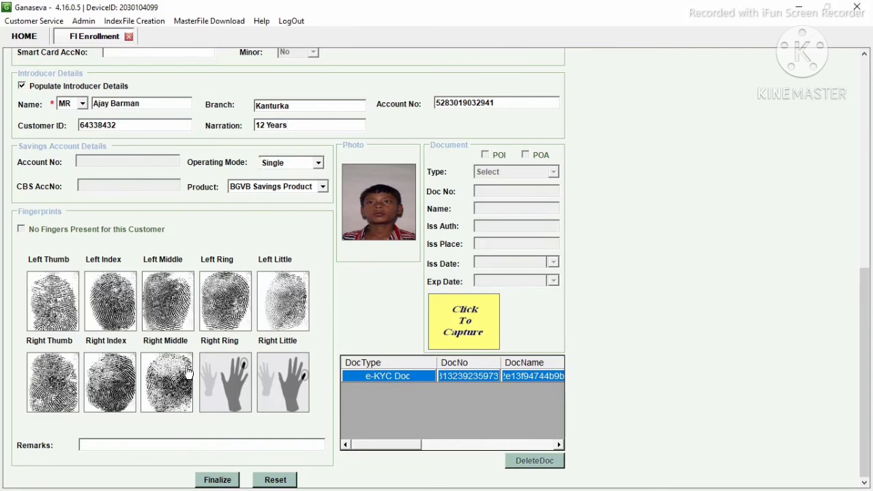
click(238, 380)
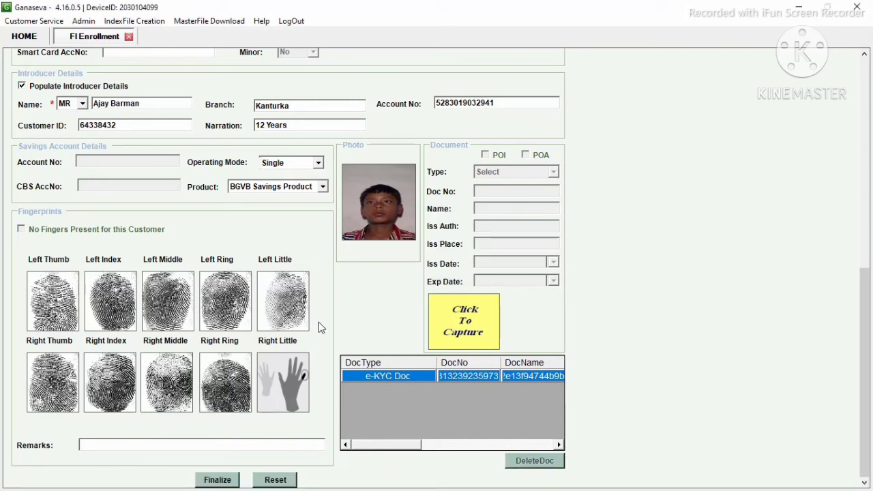
click(285, 386)
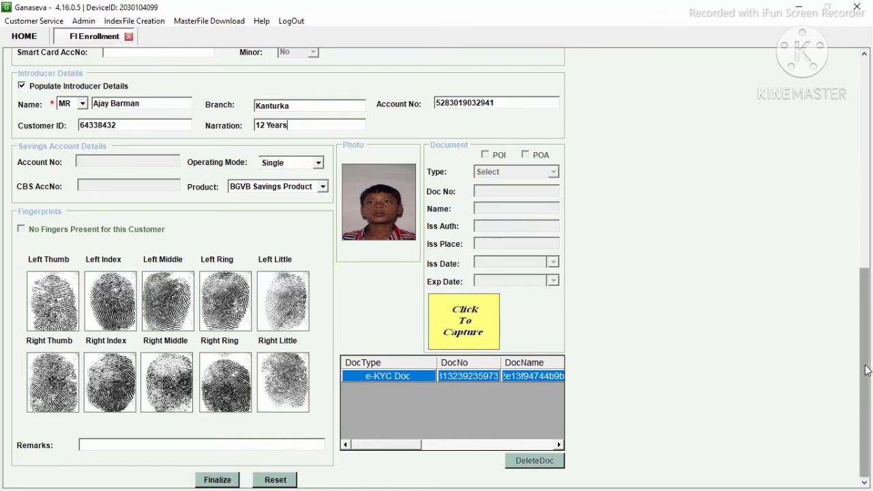
drag(868, 371, 860, 131)
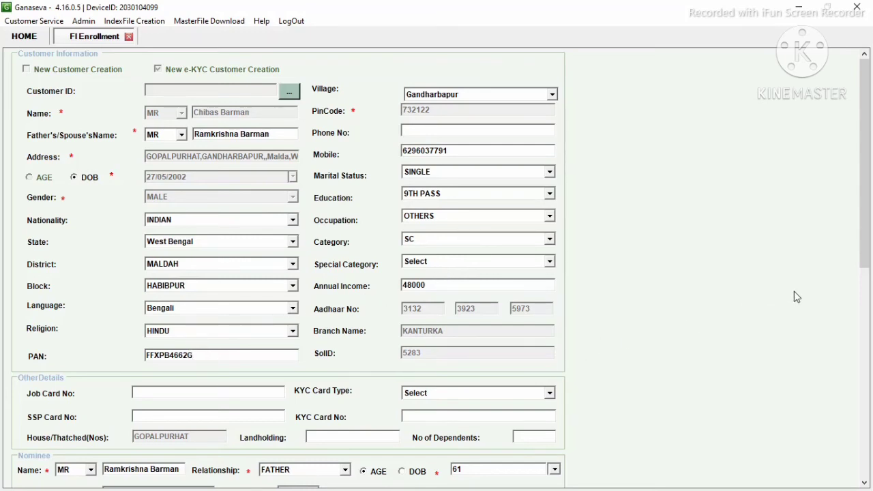
drag(866, 242, 869, 280)
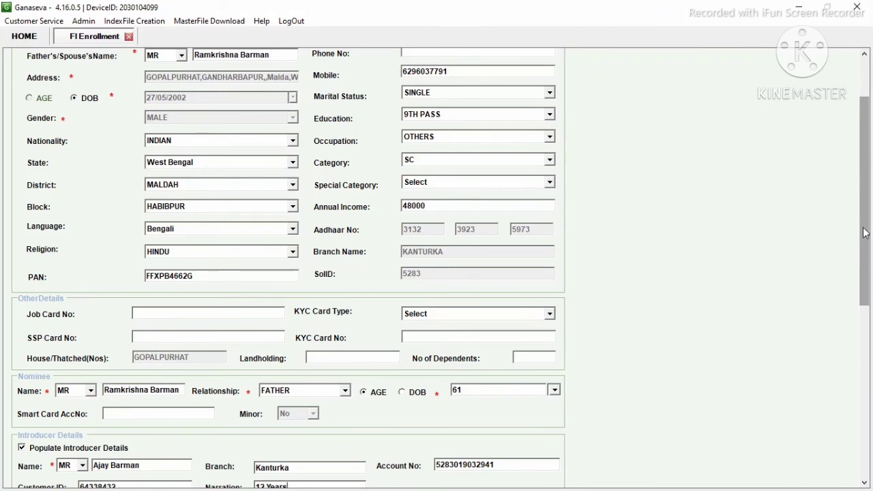
drag(866, 234, 870, 282)
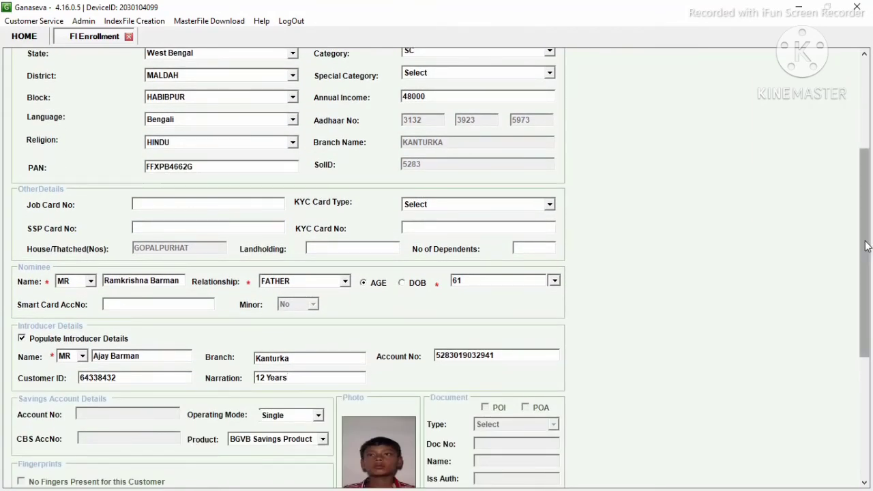
drag(866, 246, 870, 335)
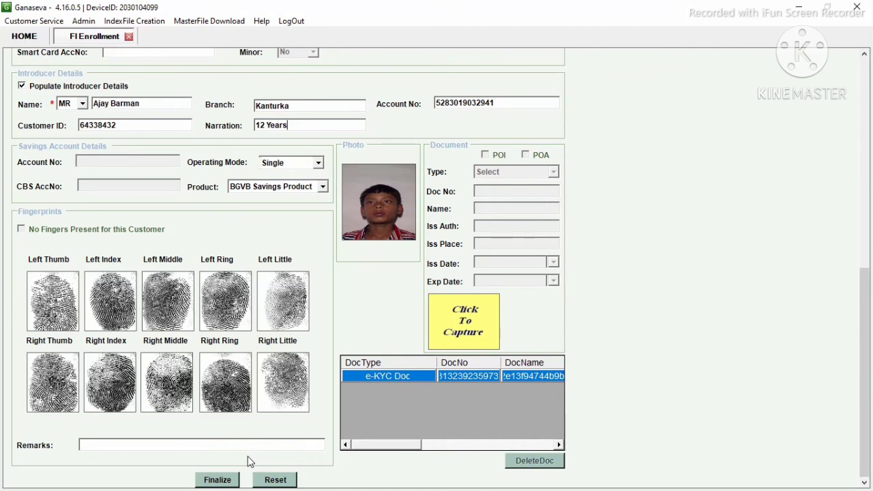
Step: Finalize the enrollment record and acknowledge the 'Finalized and saved successfully' message
click(221, 483)
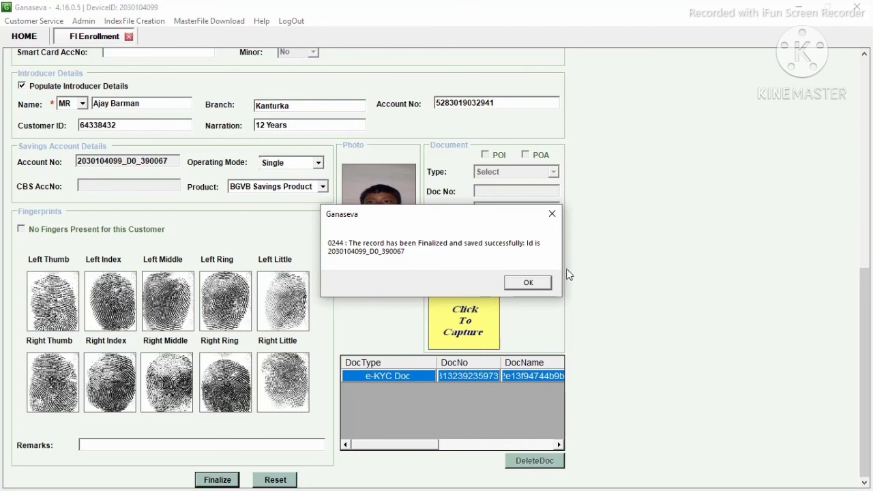
click(530, 284)
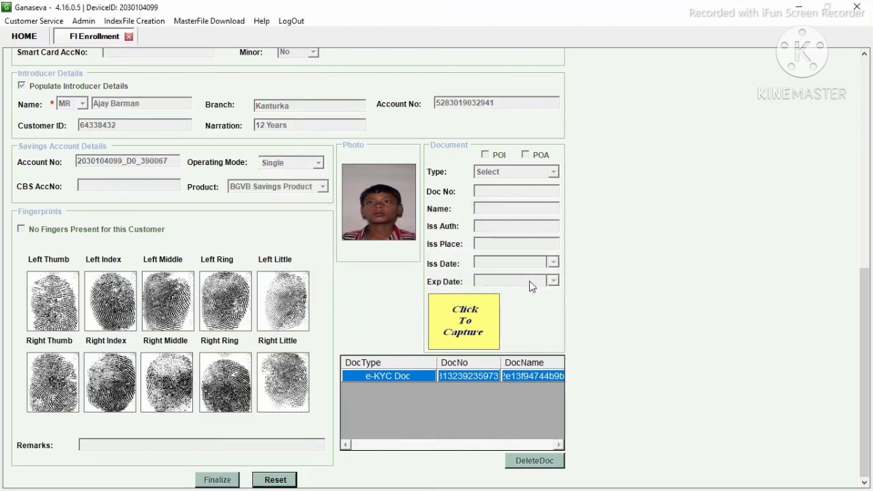
Step: Close the FI Enrollment form and open Admin > Intermediate Data Upload from HOME
click(129, 37)
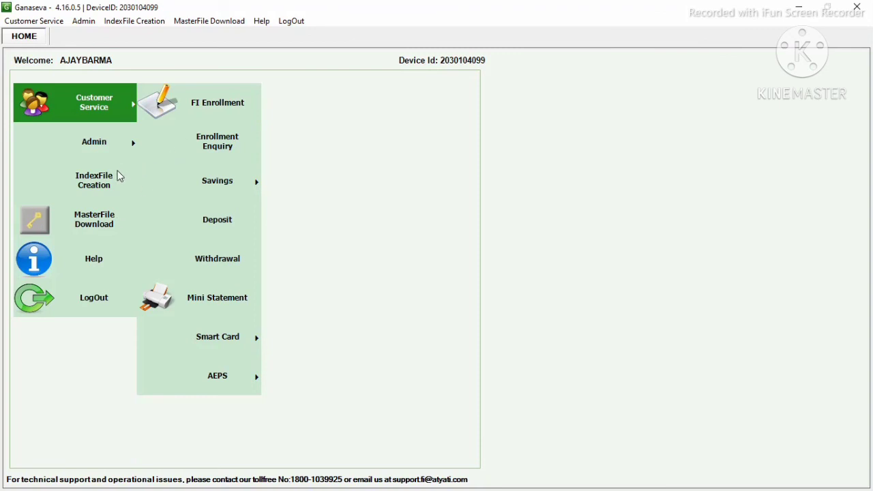
click(97, 146)
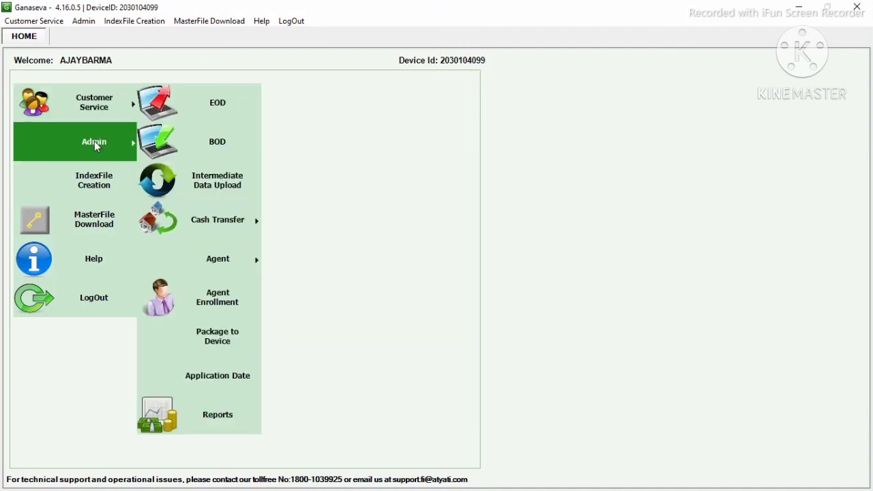
click(229, 183)
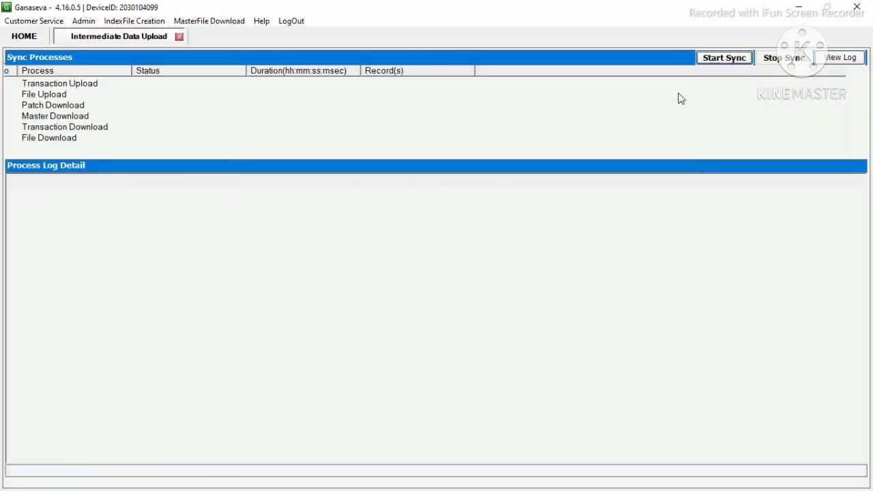
Step: Start the sync so Transaction Upload and File Upload begin sending data to the server
click(729, 61)
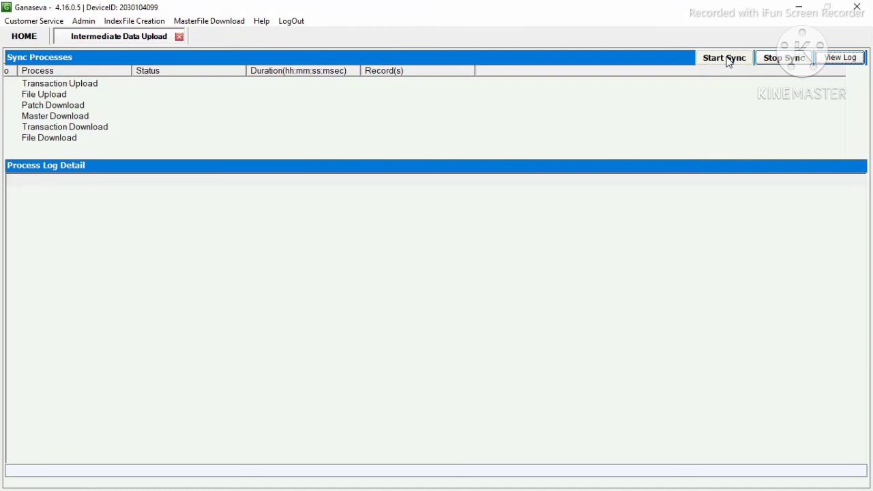